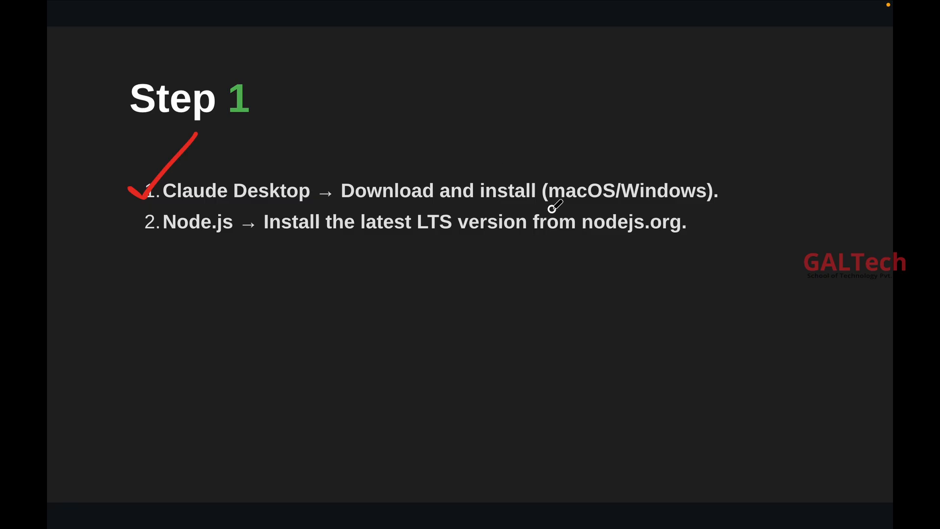
pyautogui.moveTo(550, 209); pyautogui.dragTo(730, 205)
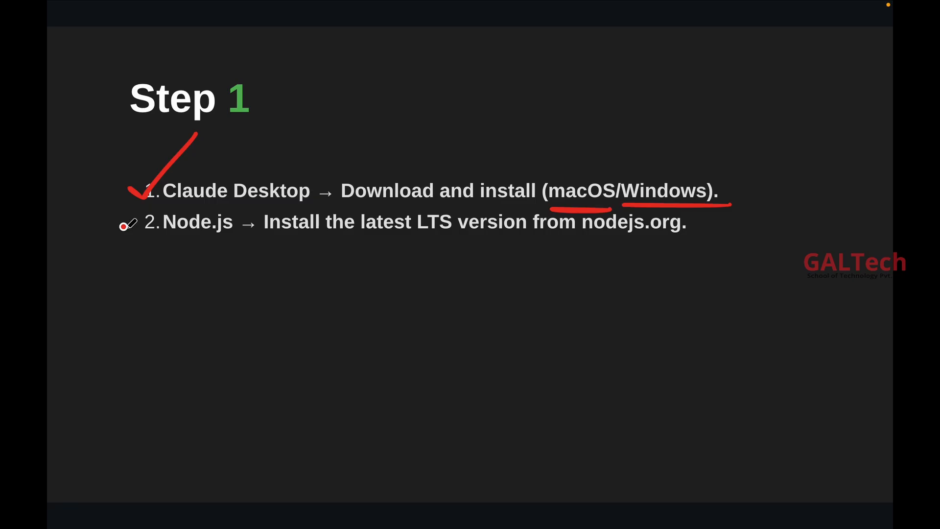
pyautogui.moveTo(124, 227); pyautogui.dragTo(172, 183)
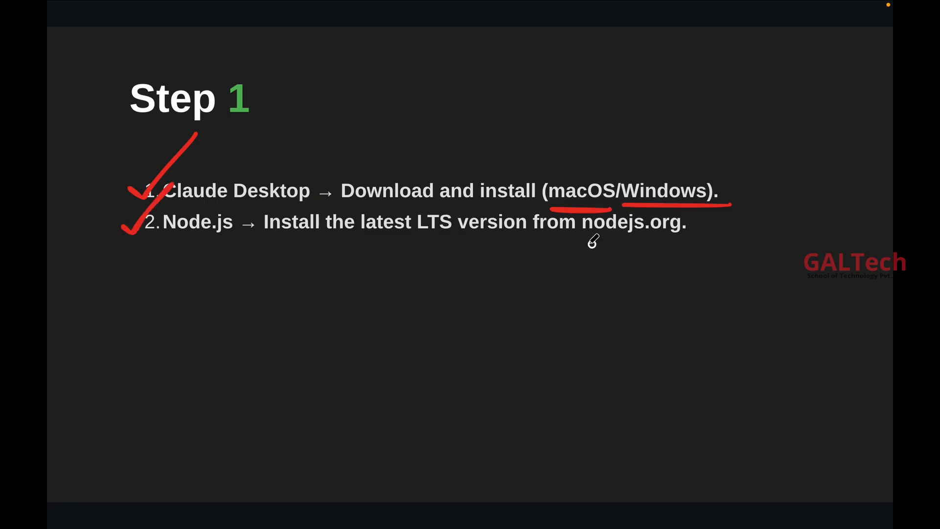
pyautogui.moveTo(585, 243); pyautogui.dragTo(708, 242)
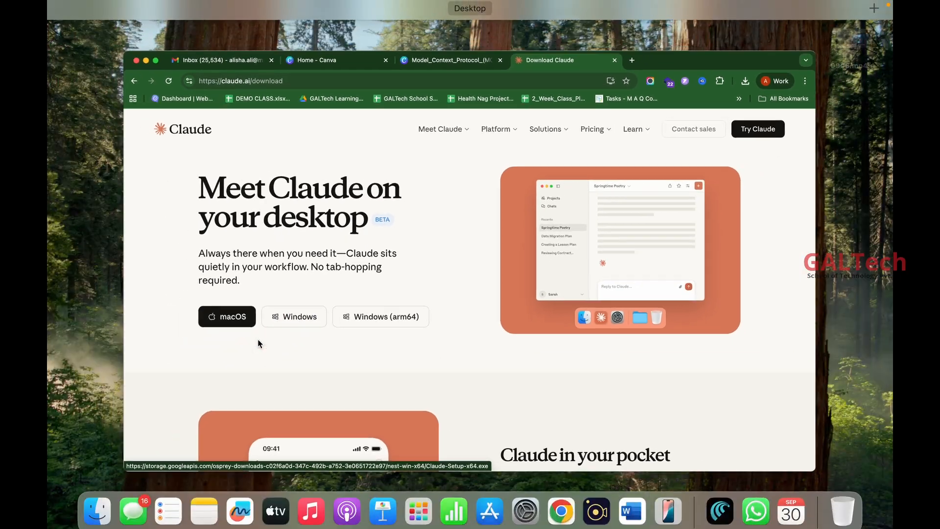
# Step: Launch the Claude desktop app and take its window out of full screen
pyautogui.click(416, 503)
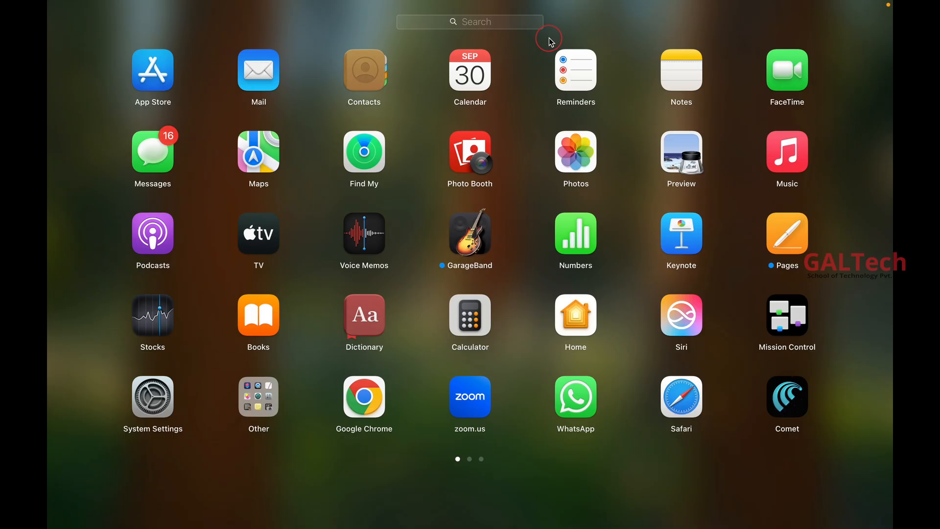
pyautogui.click(499, 21)
pyautogui.write('cla')
pyautogui.press('Return')
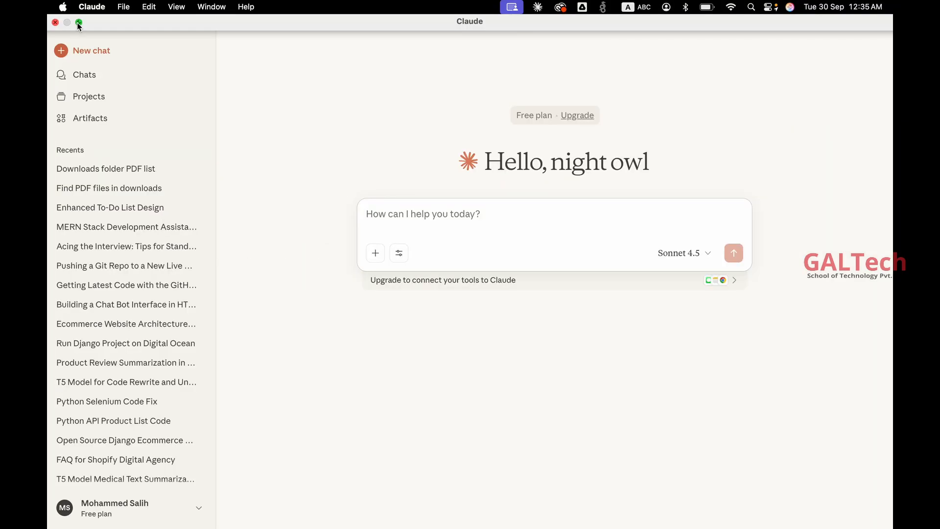
pyautogui.click(77, 23)
# Step: Switch to the presentation in Google Chrome and advance to the Step 2 slide on Razorpay API keys
pyautogui.hotkey('ctrl', 'Up')
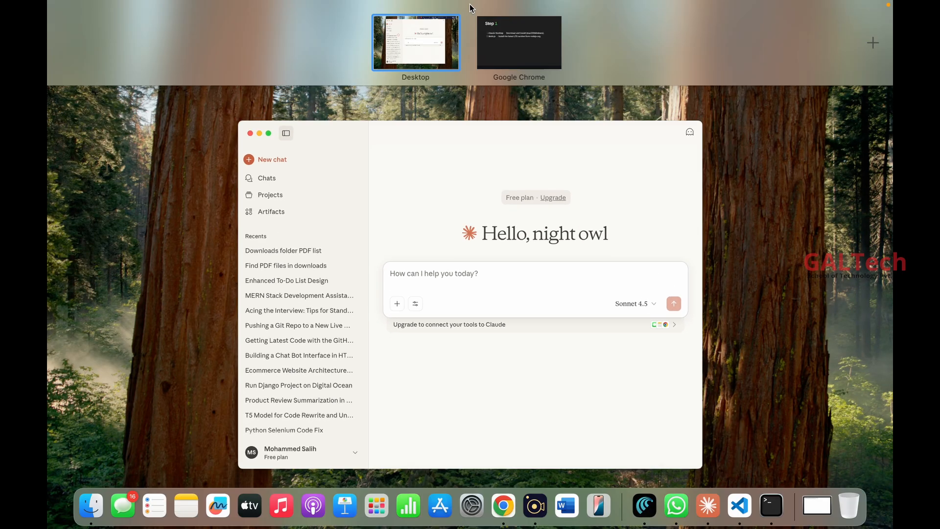
pyautogui.click(494, 36)
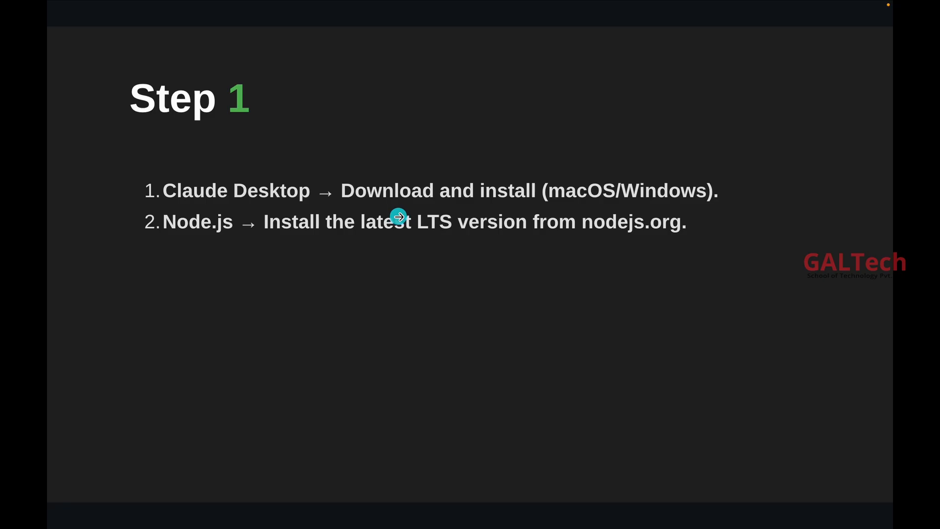
pyautogui.click(397, 208)
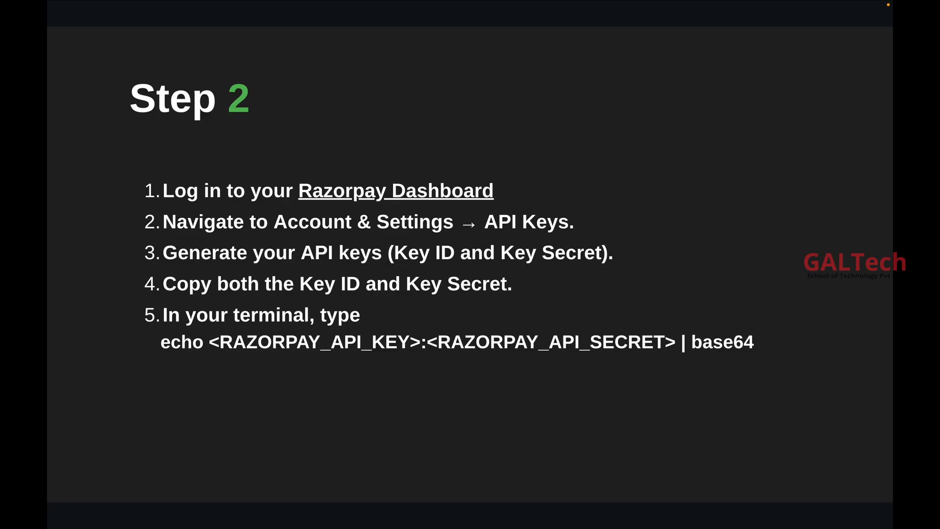
# Step: Switch to the Claude desktop app and open its Developer settings for local MCP servers
pyautogui.hotkey('ctrl', 'Up')
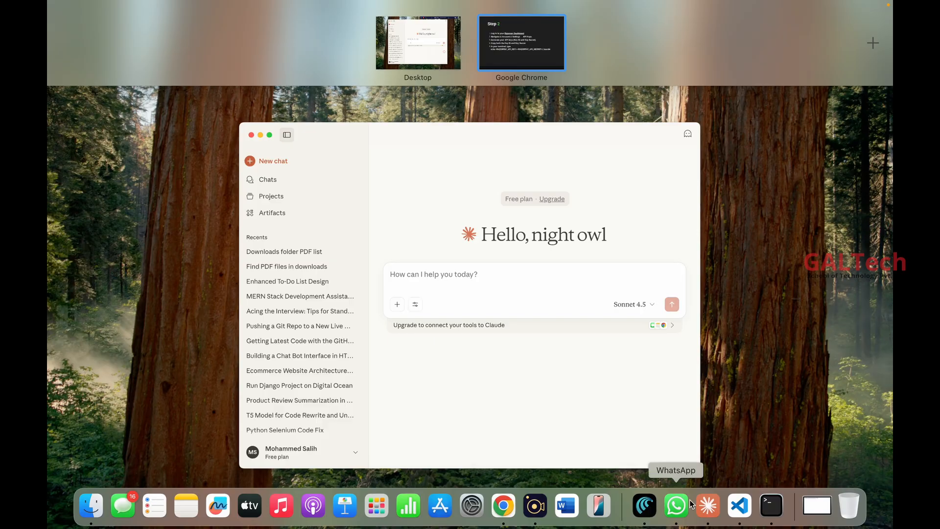
pyautogui.click(492, 453)
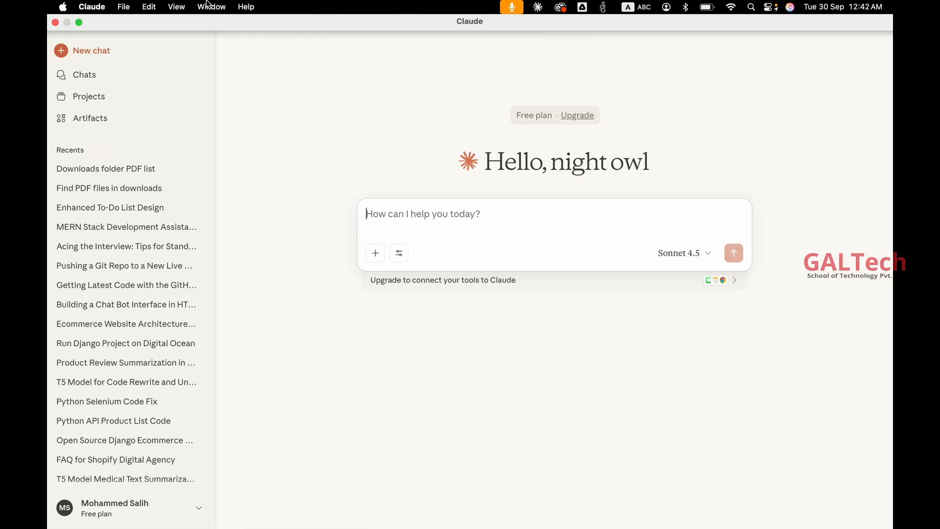
pyautogui.click(98, 7)
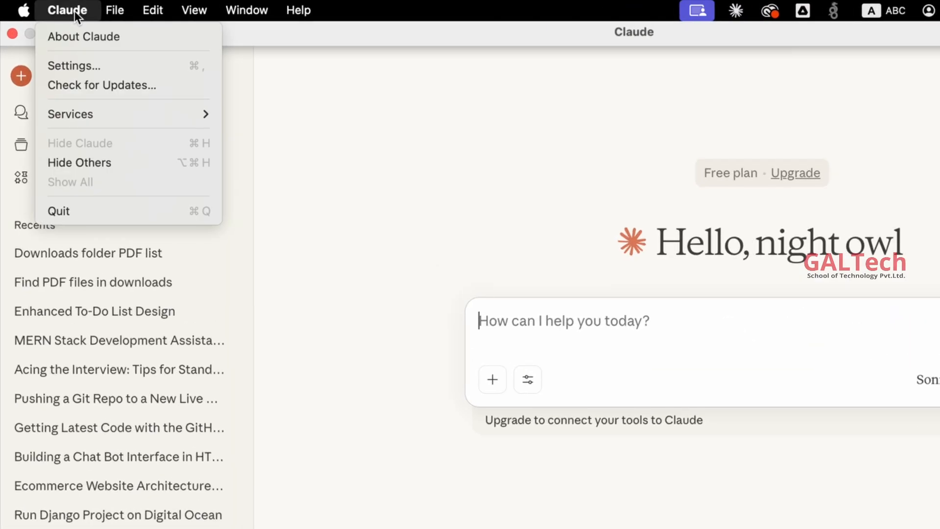
pyautogui.click(83, 69)
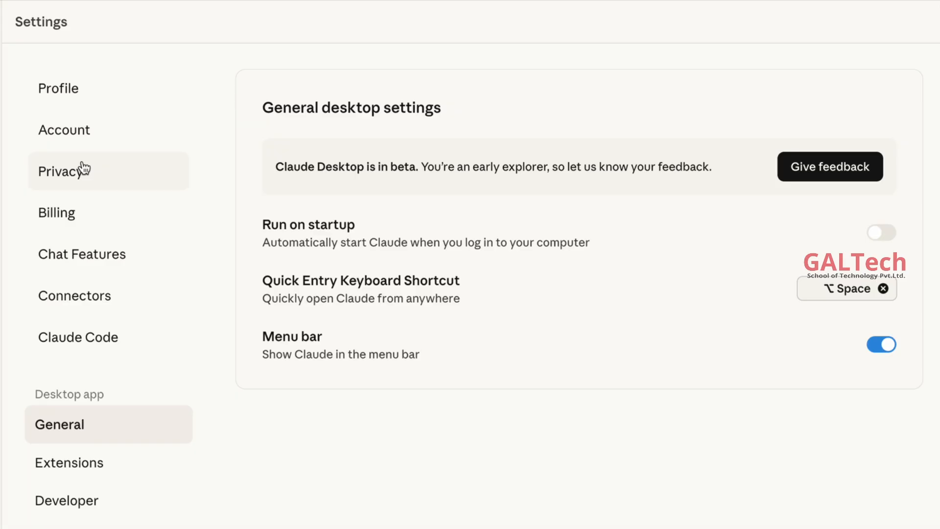
pyautogui.click(84, 510)
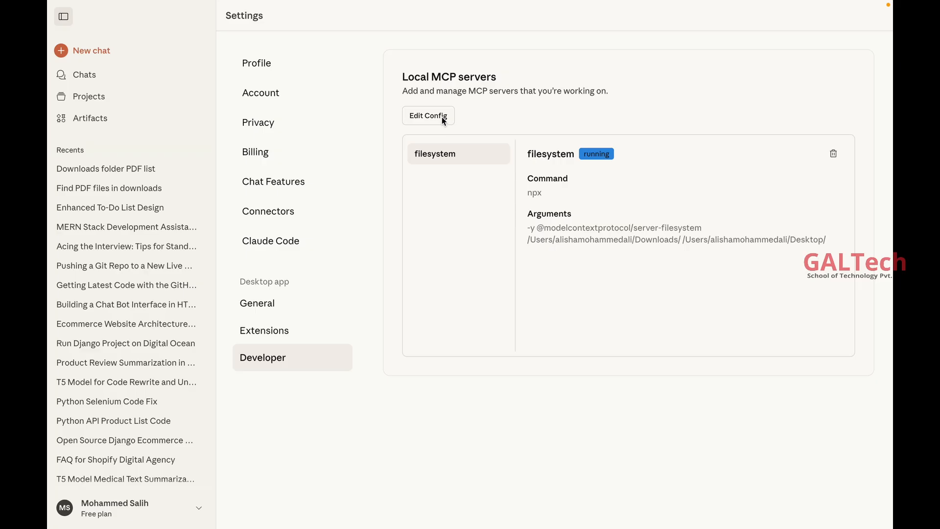
# Step: Open the MCP configuration file claude_desktop_config.json in Visual Studio Code and make the editor full screen
pyautogui.click(443, 120)
pyautogui.click(435, 171)
pyautogui.doubleClick(435, 171)
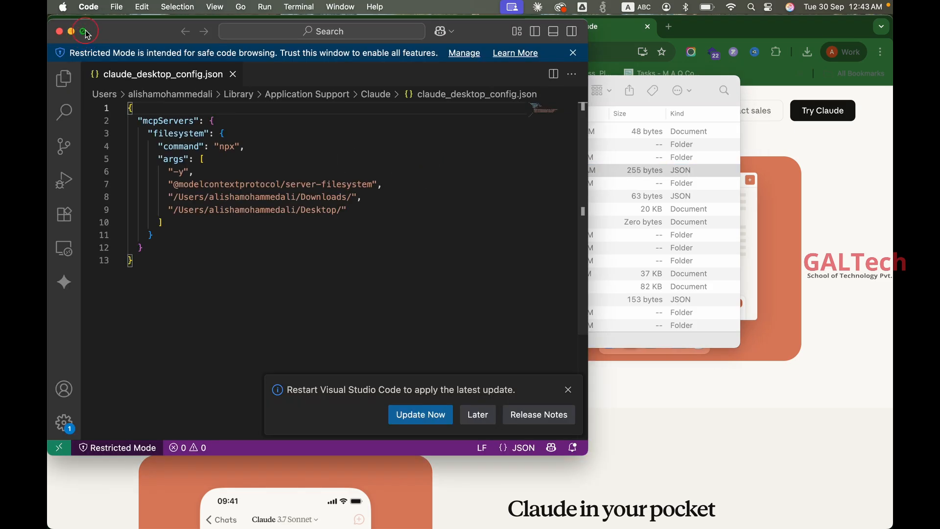
pyautogui.click(86, 34)
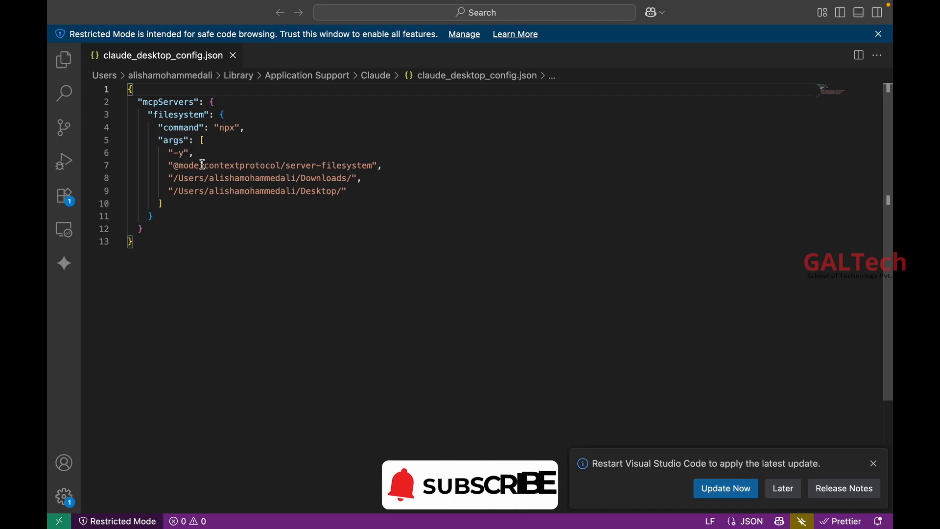
pyautogui.click(158, 219)
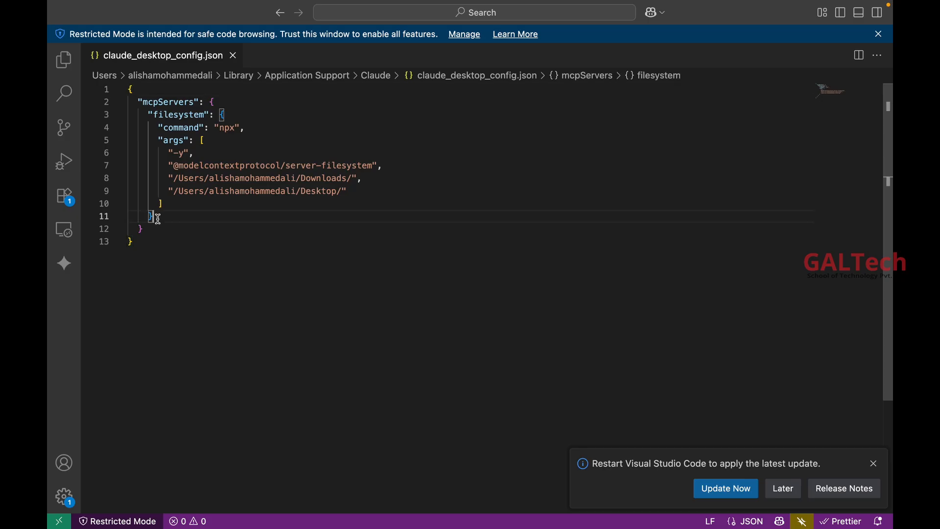
pyautogui.write(',')
pyautogui.press('Return')
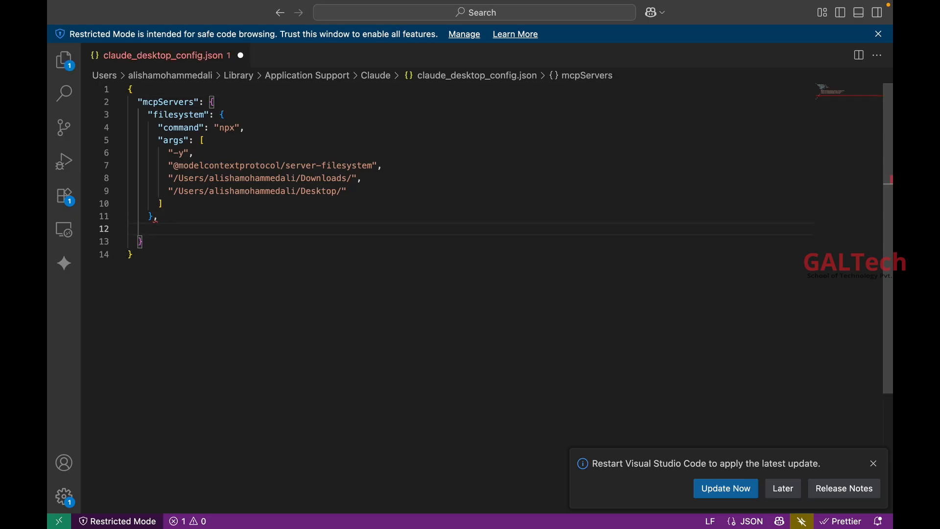
pyautogui.press('super+v')
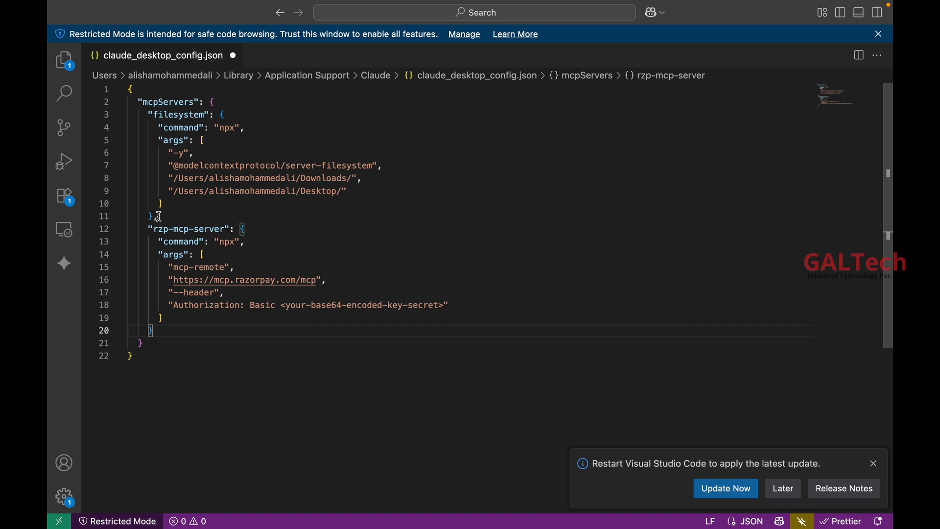
# Step: Examine the filesystem block and the name, command and arguments of the rzp-mcp-server entry
pyautogui.moveTo(220, 113); pyautogui.dragTo(201, 218)
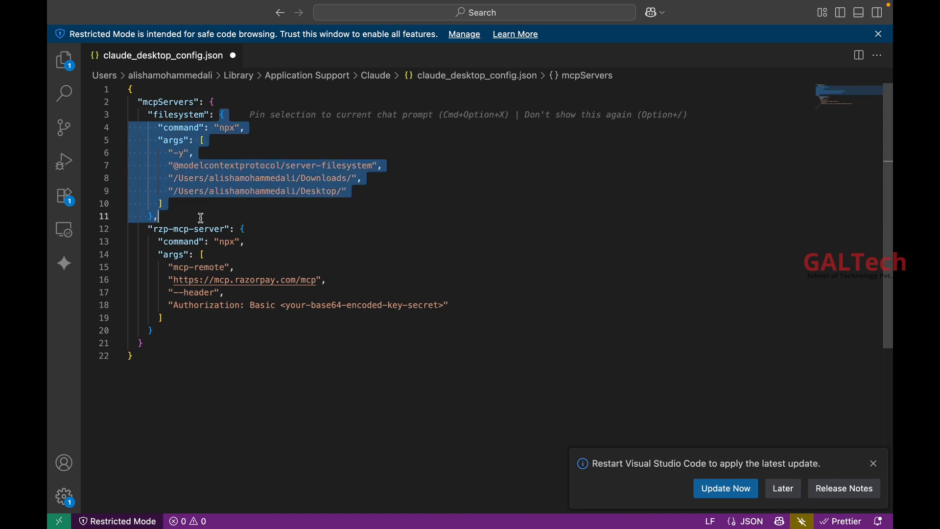
pyautogui.doubleClick(165, 229)
pyautogui.click(191, 230)
pyautogui.click(224, 232)
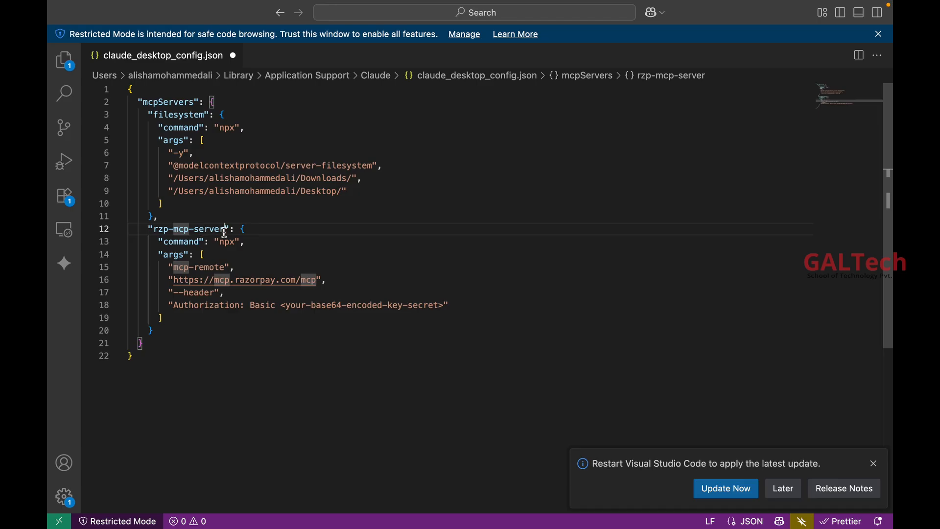
pyautogui.moveTo(225, 232); pyautogui.dragTo(156, 233)
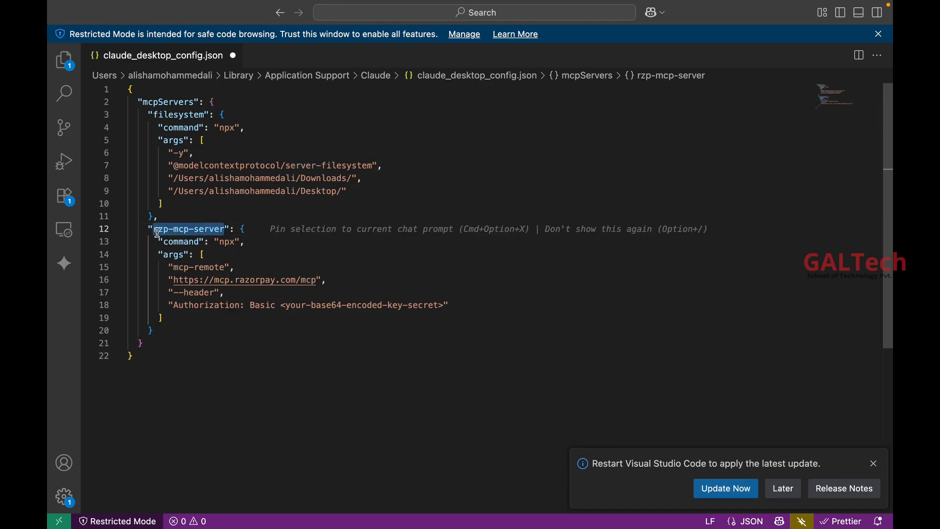
pyautogui.click(170, 242)
pyautogui.click(225, 242)
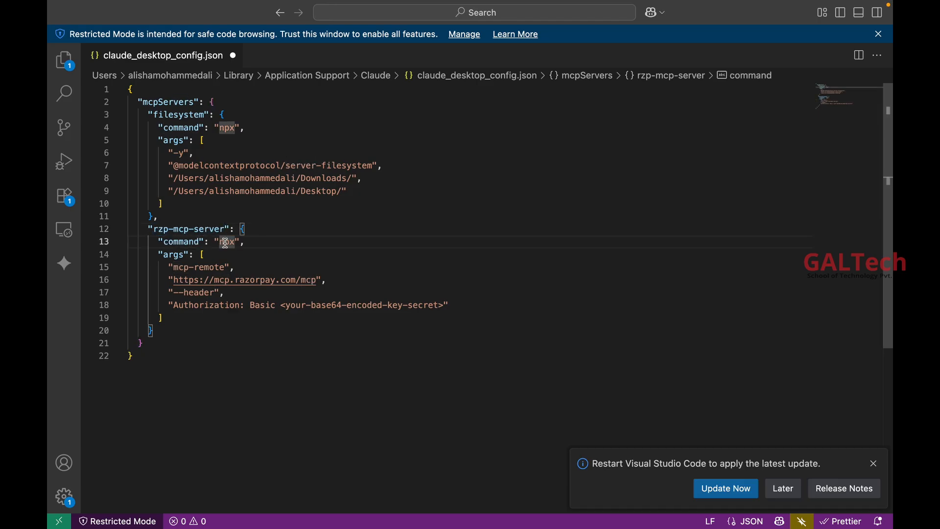
pyautogui.click(171, 255)
pyautogui.click(187, 268)
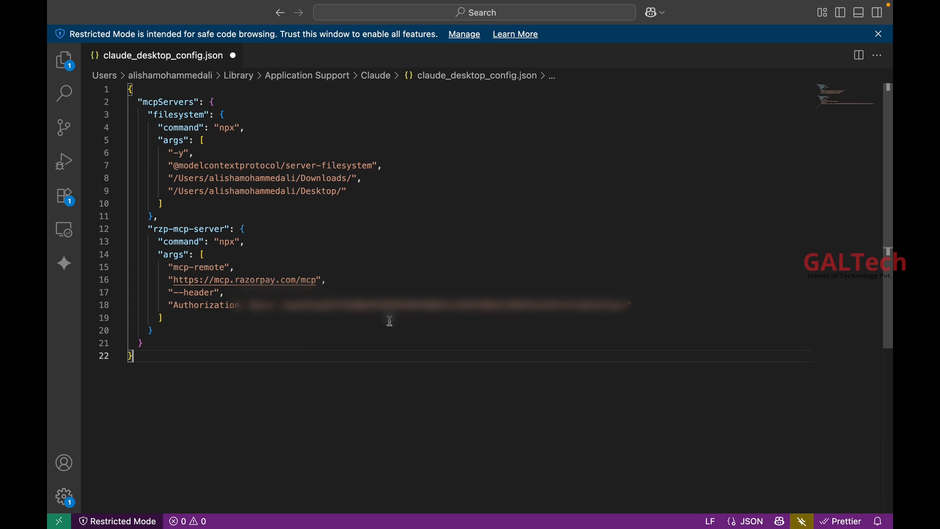
# Step: Save the edited configuration file, switch back to Claude and close its window
pyautogui.press('super+s')
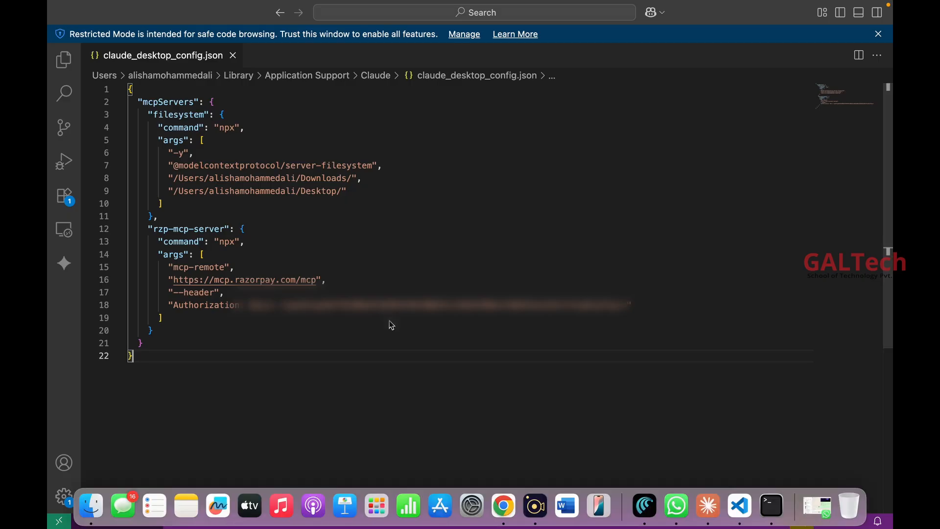
pyautogui.hotkey('ctrl', 'Up')
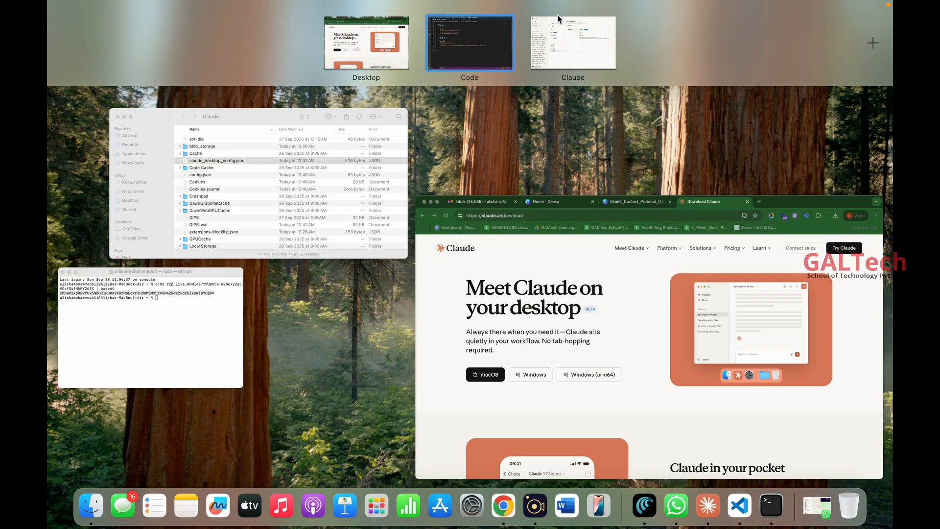
pyautogui.click(573, 43)
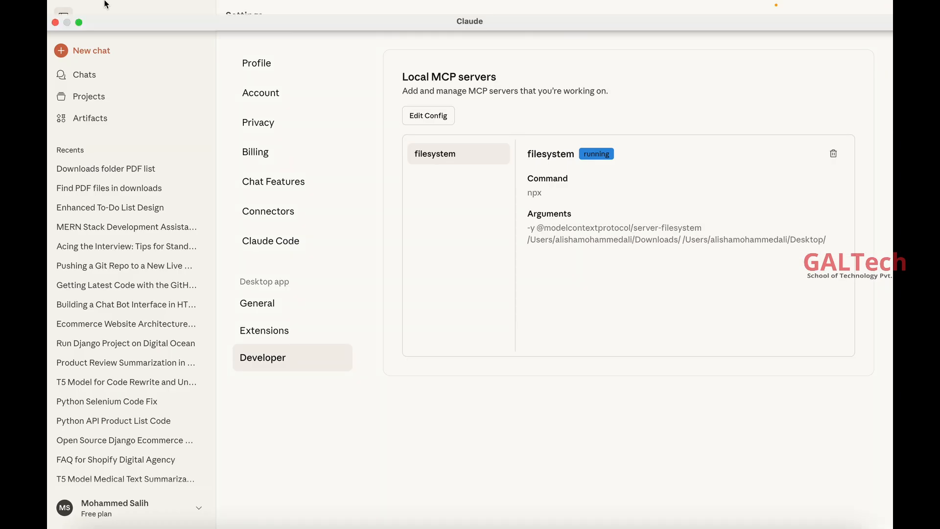
pyautogui.moveTo(101, 4)
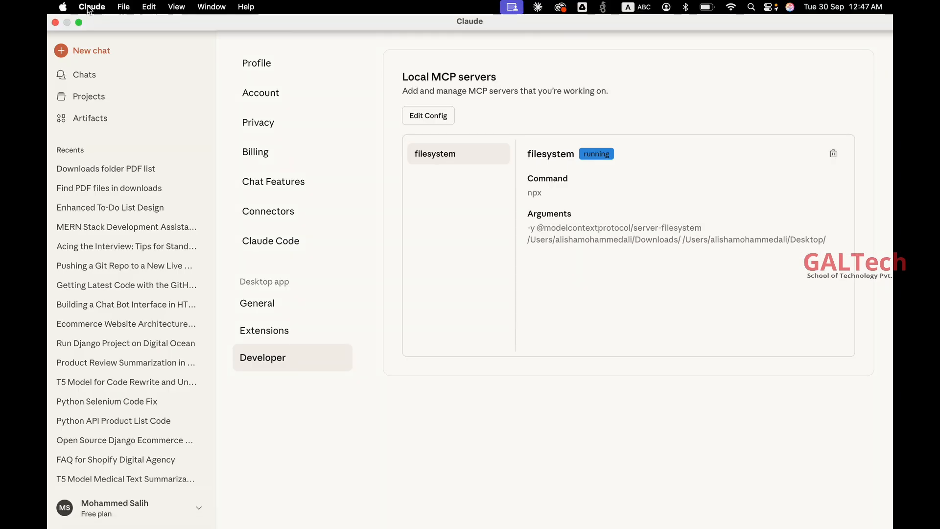
pyautogui.click(56, 22)
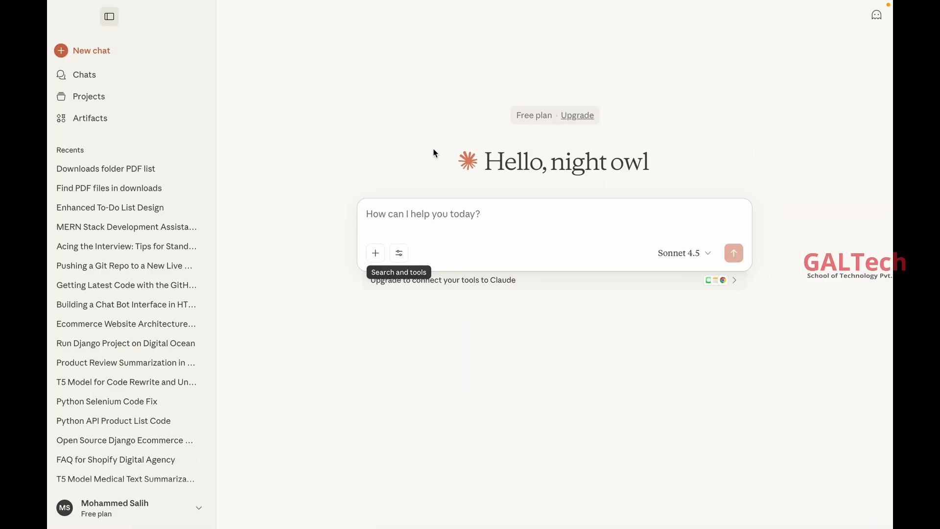
# Step: Examine the connectors available in a new Claude chat and the list of tools offered by rzp-mcp-server
pyautogui.click(399, 253)
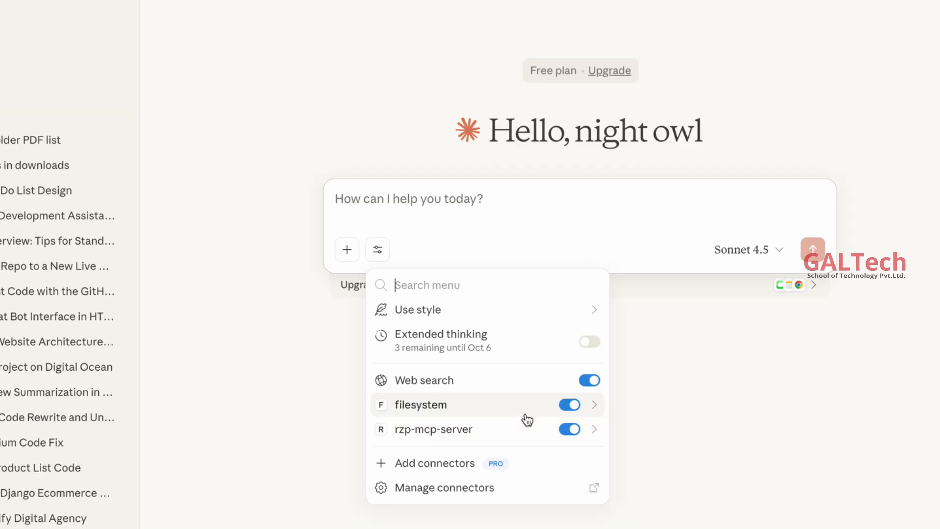
pyautogui.click(519, 210)
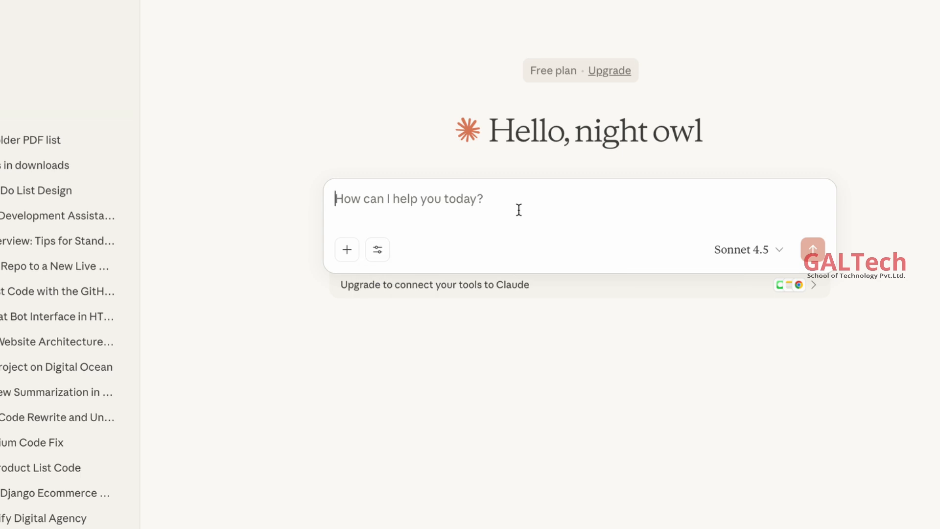
pyautogui.click(385, 250)
pyautogui.click(509, 438)
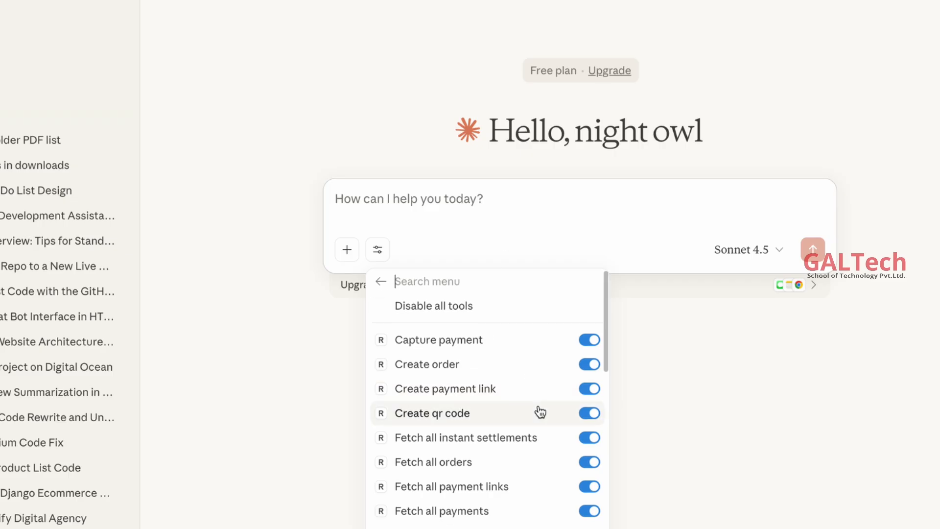
pyautogui.scroll(-1, 543, 411)
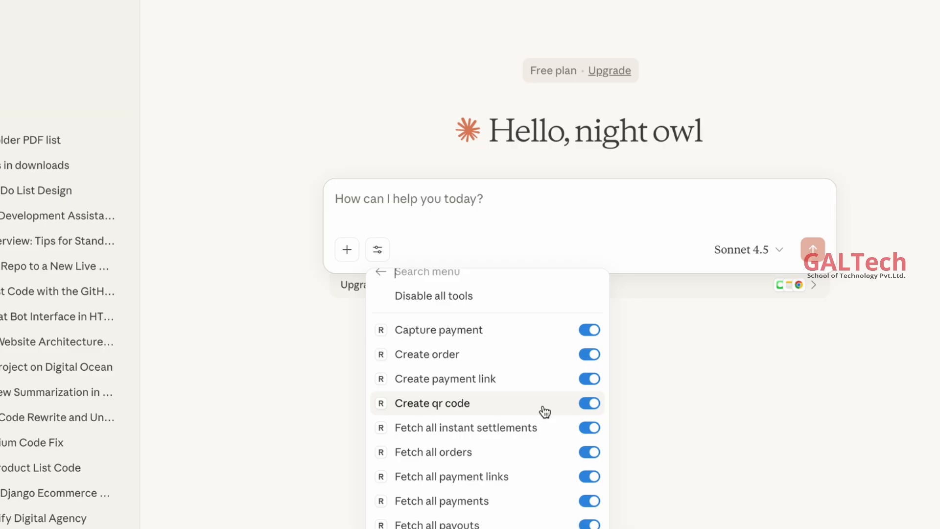
pyautogui.scroll(-3, 544, 413)
pyautogui.scroll(-3, 545, 412)
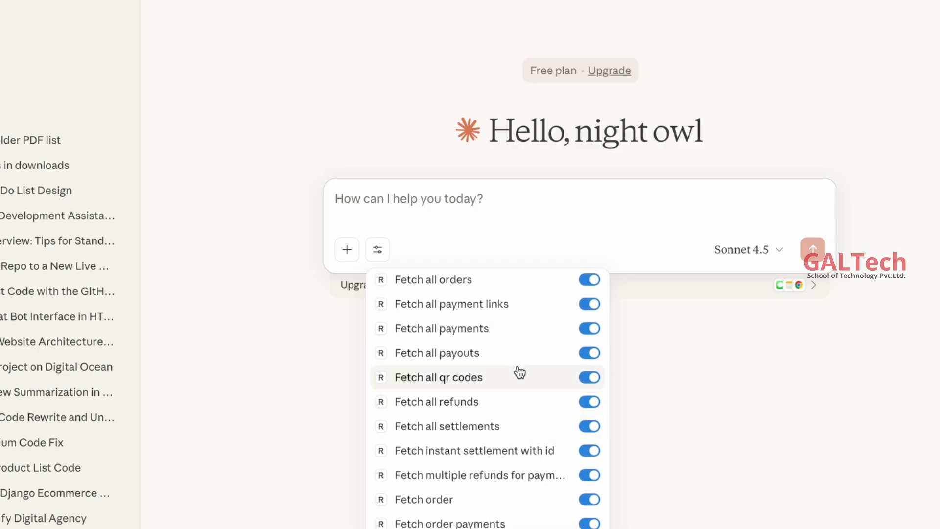
pyautogui.scroll(-4, 519, 372)
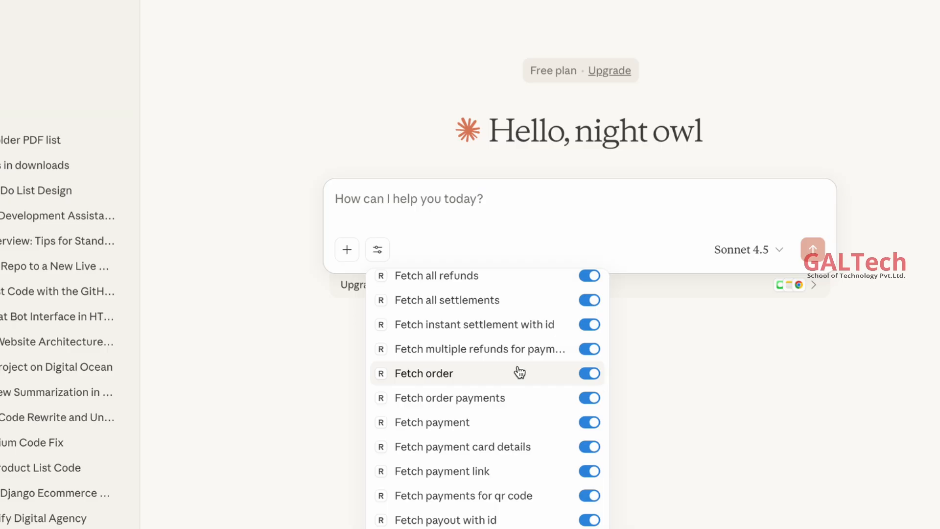
pyautogui.click(519, 233)
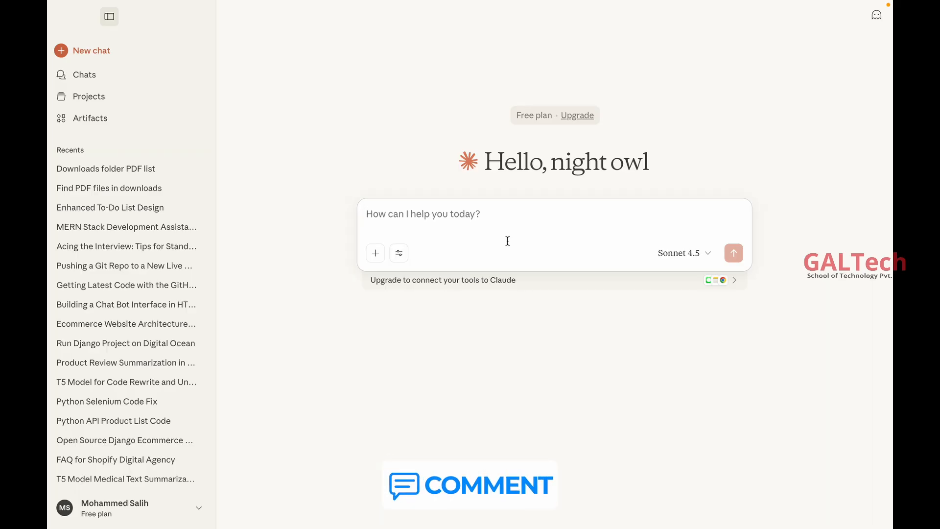
# Step: Ask Claude to create a payment link for Rs 100 for the customer by first name, and allow the Create payment link tool once
pyautogui.write('Creat')
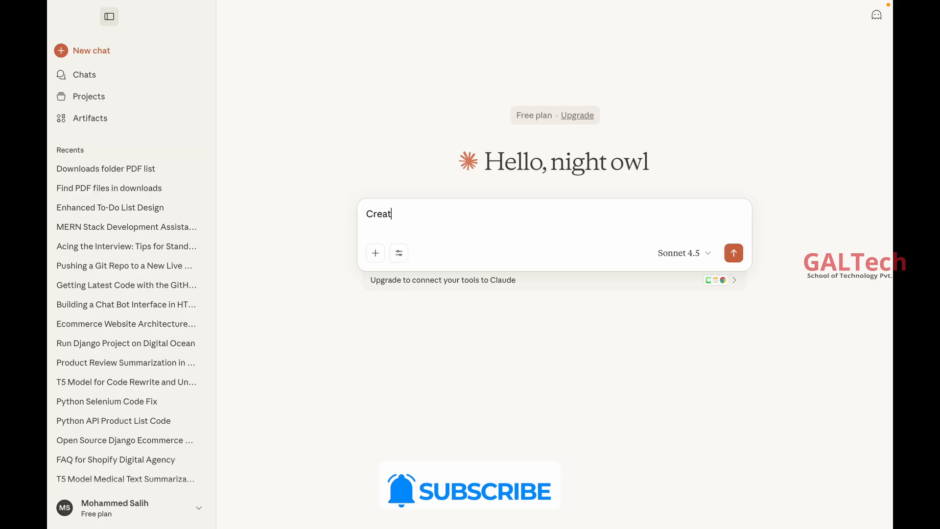
pyautogui.write('e a payment liunk')
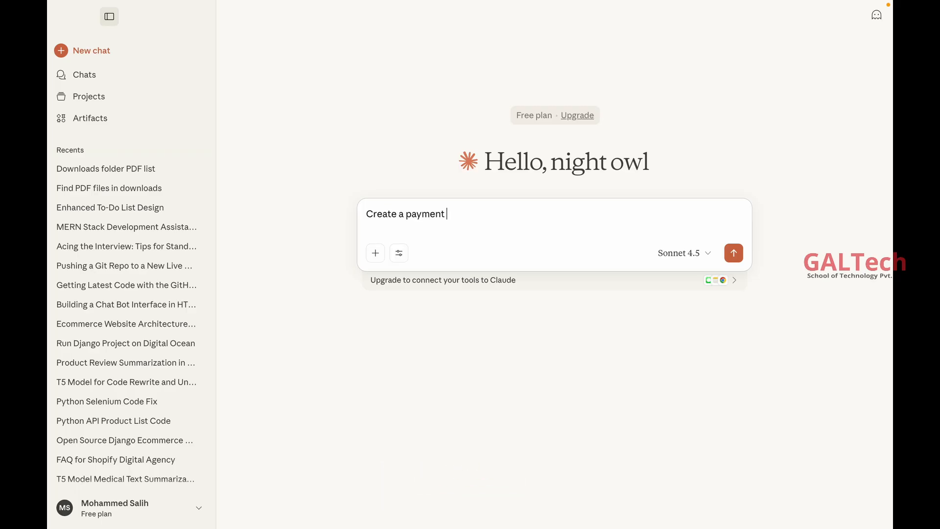
pyautogui.press('BackSpace')
pyautogui.press('BackSpace')
pyautogui.press('BackSpace')
pyautogui.write('nk for Rs 100 for Alisha')
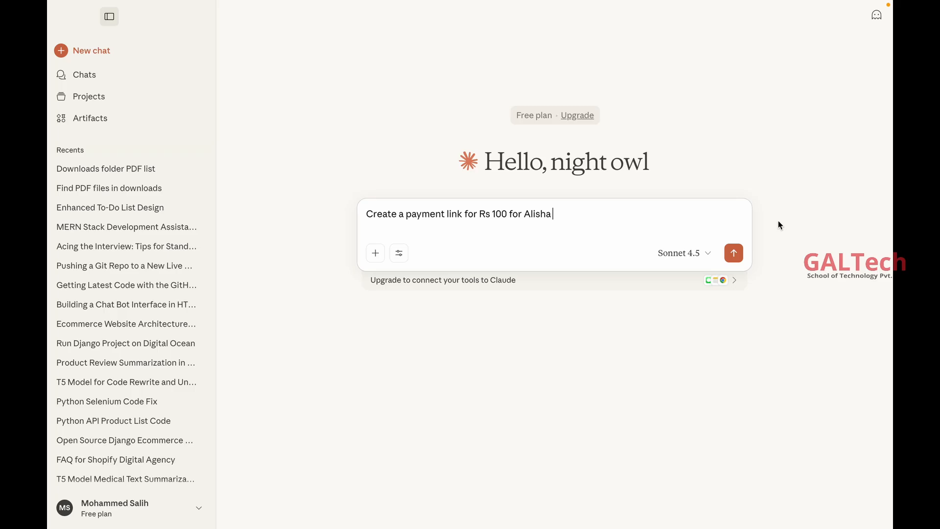
pyautogui.click(739, 255)
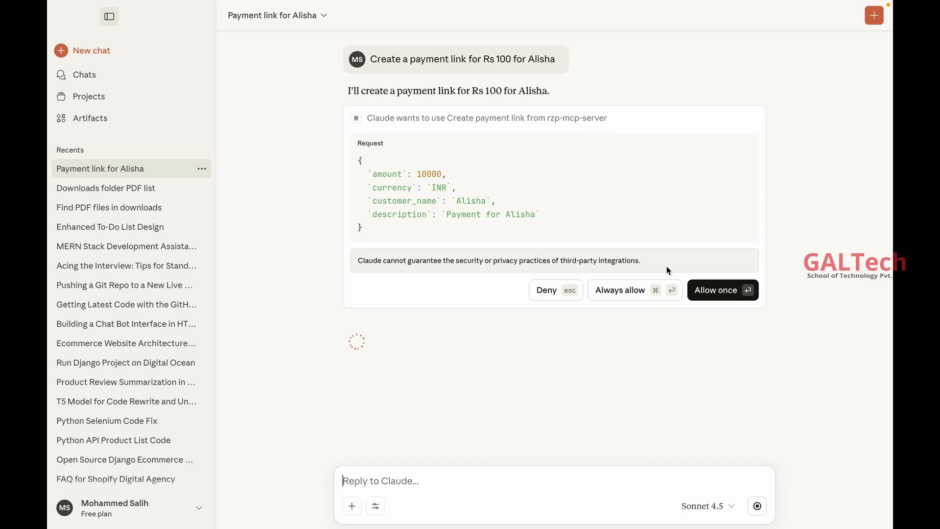
pyautogui.click(710, 291)
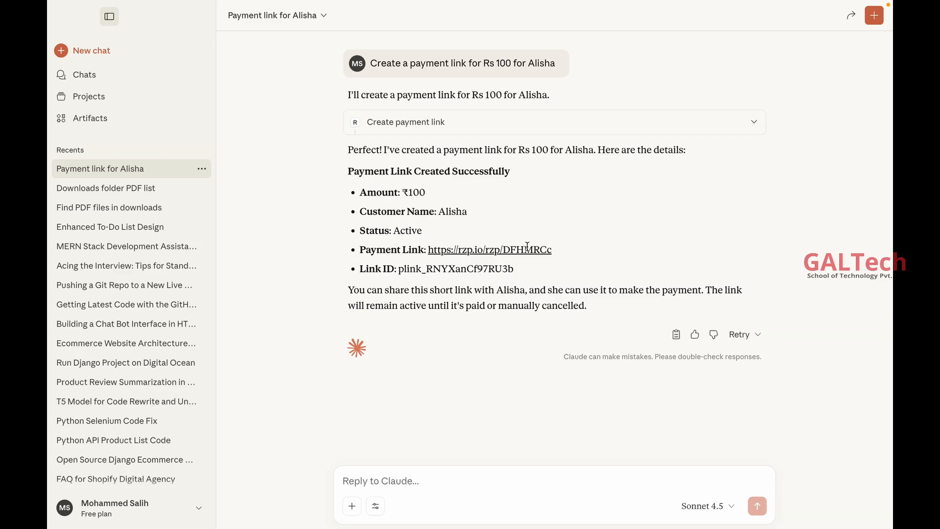
# Step: Copy the generated payment link from Claude's reply, switch to Chrome and open it in a new tab
pyautogui.moveTo(552, 251); pyautogui.dragTo(428, 250)
pyautogui.press('super+c')
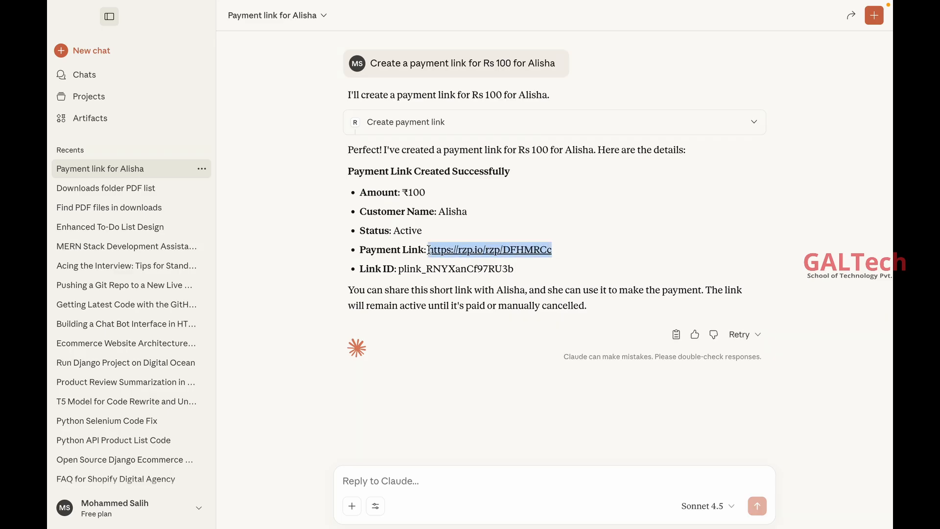
pyautogui.hotkey('ctrl', 'Up')
pyautogui.click(517, 206)
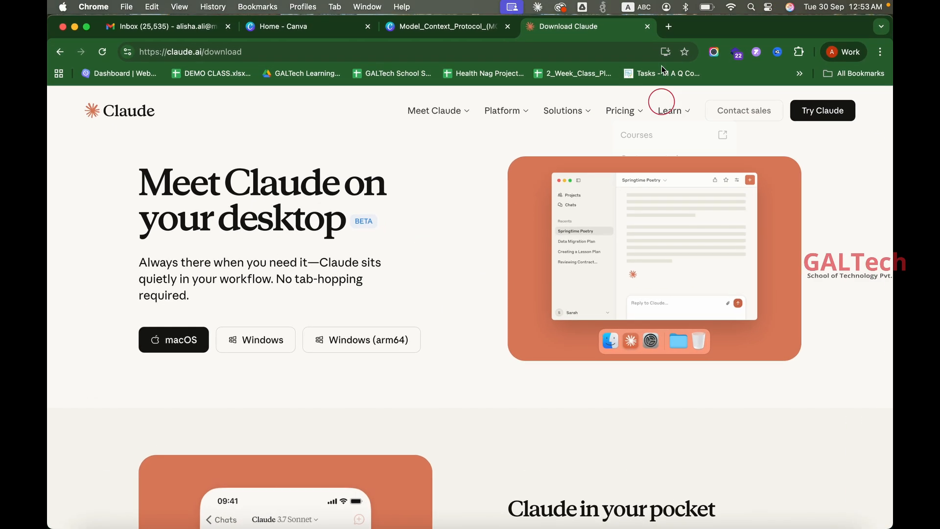
pyautogui.click(669, 28)
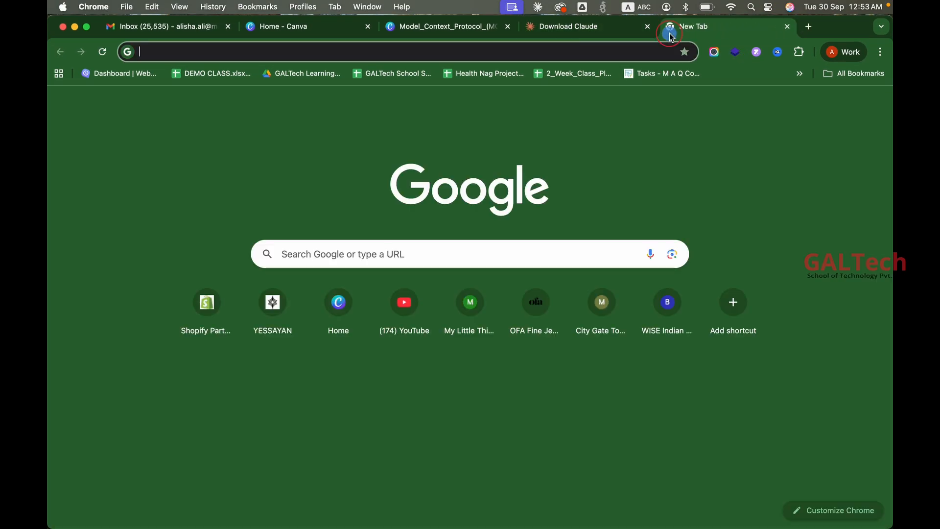
pyautogui.press('super+v')
pyautogui.press('Return')
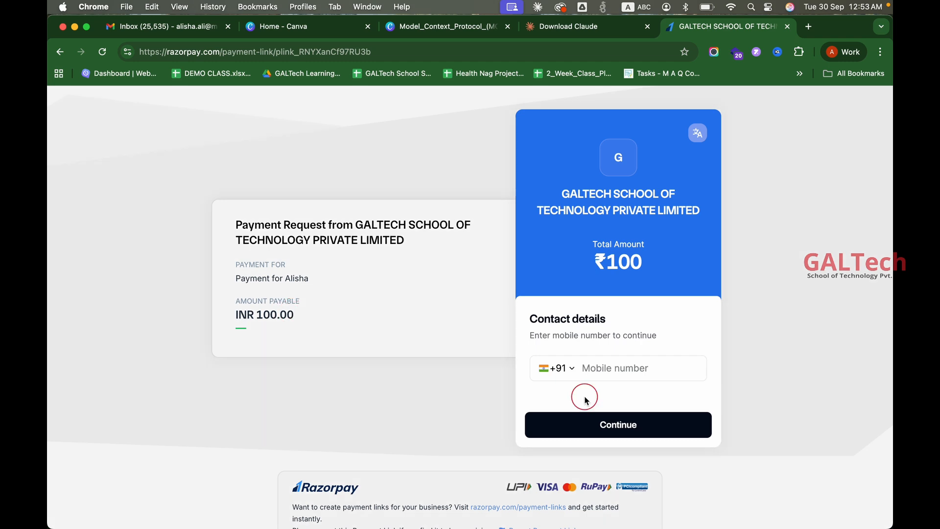
# Step: Examine the amount and contact details form on the Razorpay payment page, and switch back to the Claude chat
pyautogui.scroll(-2, 585, 397)
pyautogui.scroll(-2, 585, 398)
pyautogui.scroll(2, 585, 398)
pyautogui.scroll(-2, 585, 398)
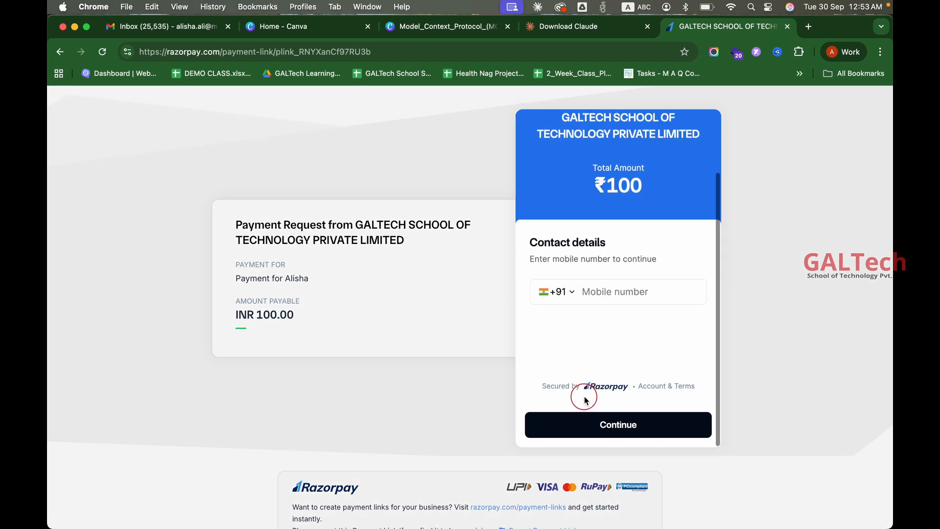
pyautogui.scroll(2, 584, 397)
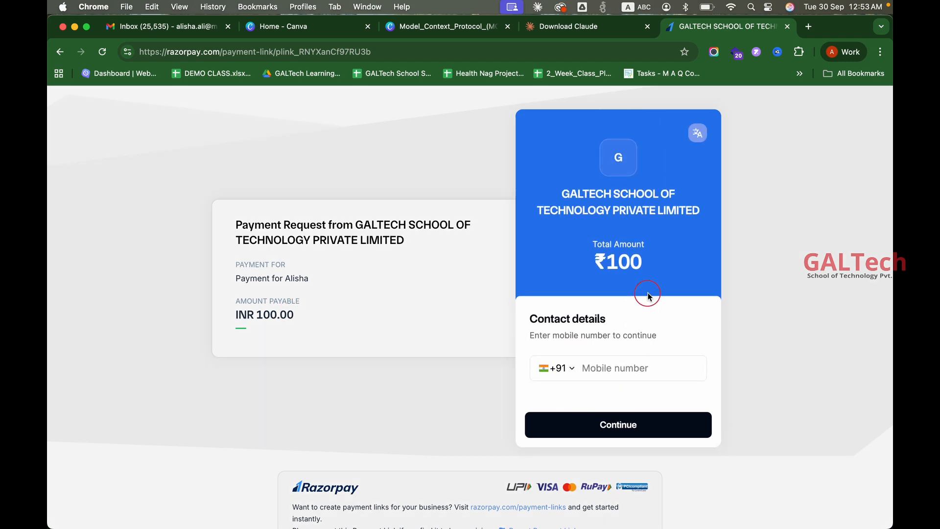
pyautogui.hotkey('ctrl', 'Up')
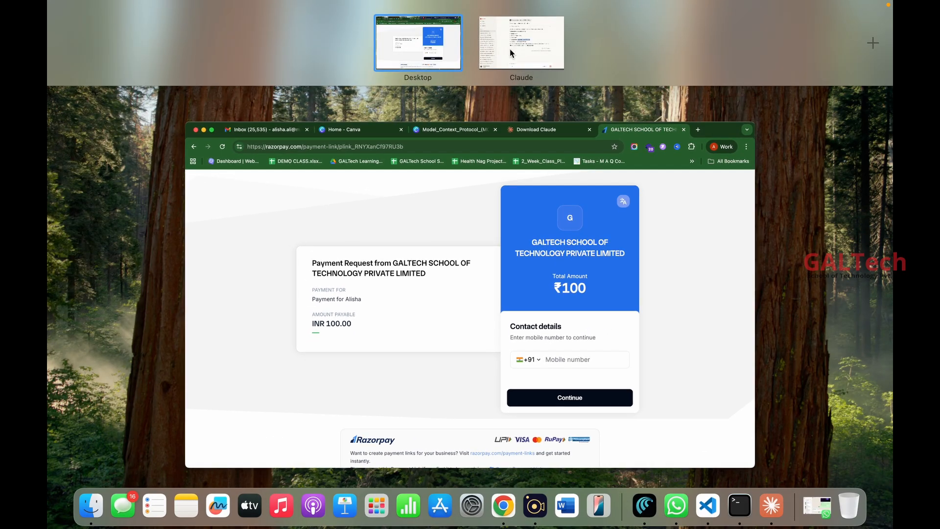
pyautogui.click(511, 52)
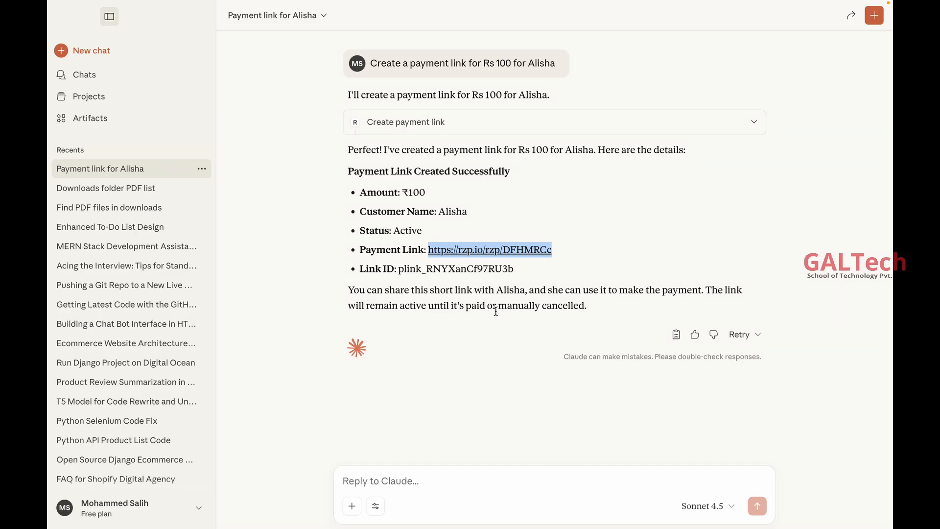